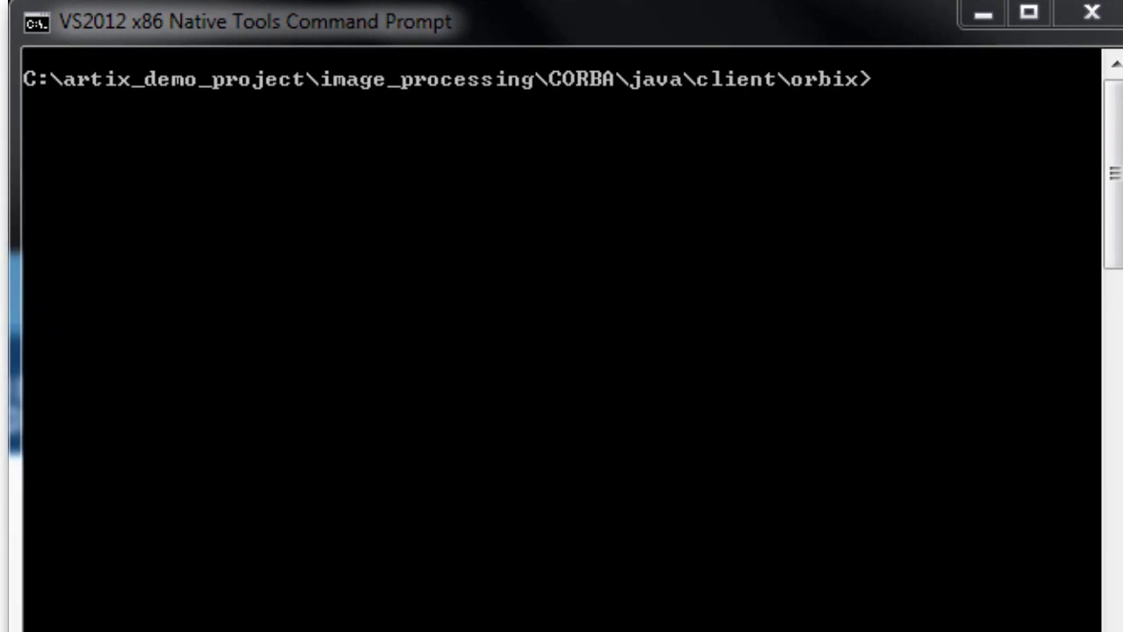
- List the Orbix client folder's files and review the build targets and IDL compiler settings of build.xml in Notepad
{"action": "type", "text": "dir"}
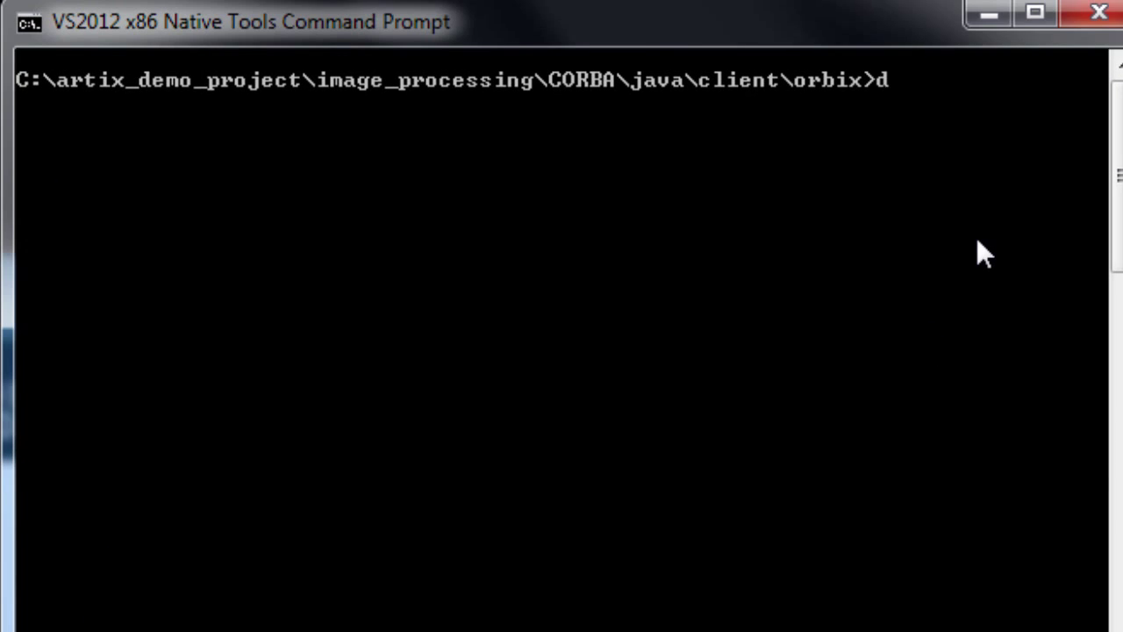
{"action": "key", "text": "Return"}
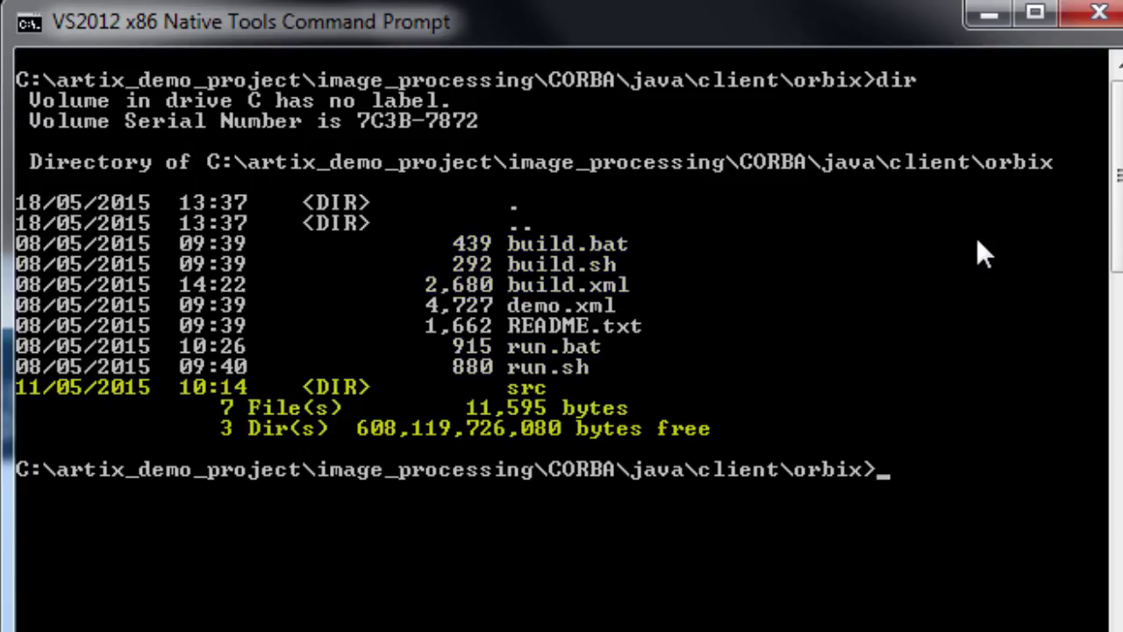
{"action": "type", "text": "notepad bui"}
{"action": "key", "text": "Tab"}
{"action": "key", "text": "Tab"}
{"action": "key", "text": "Tab"}
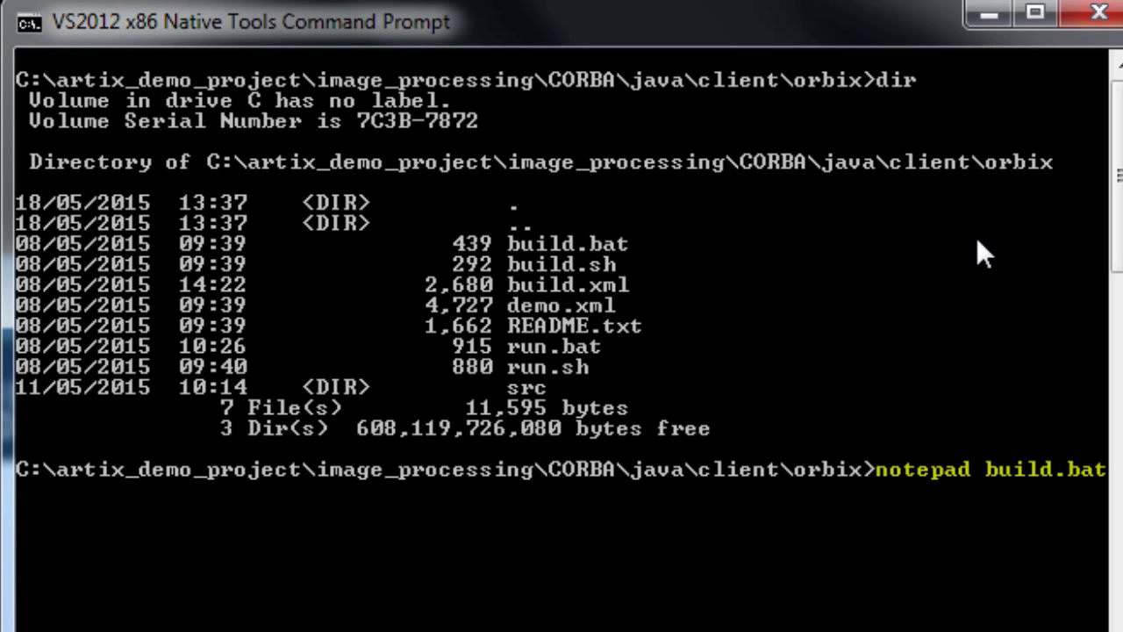
{"action": "key", "text": "Return"}
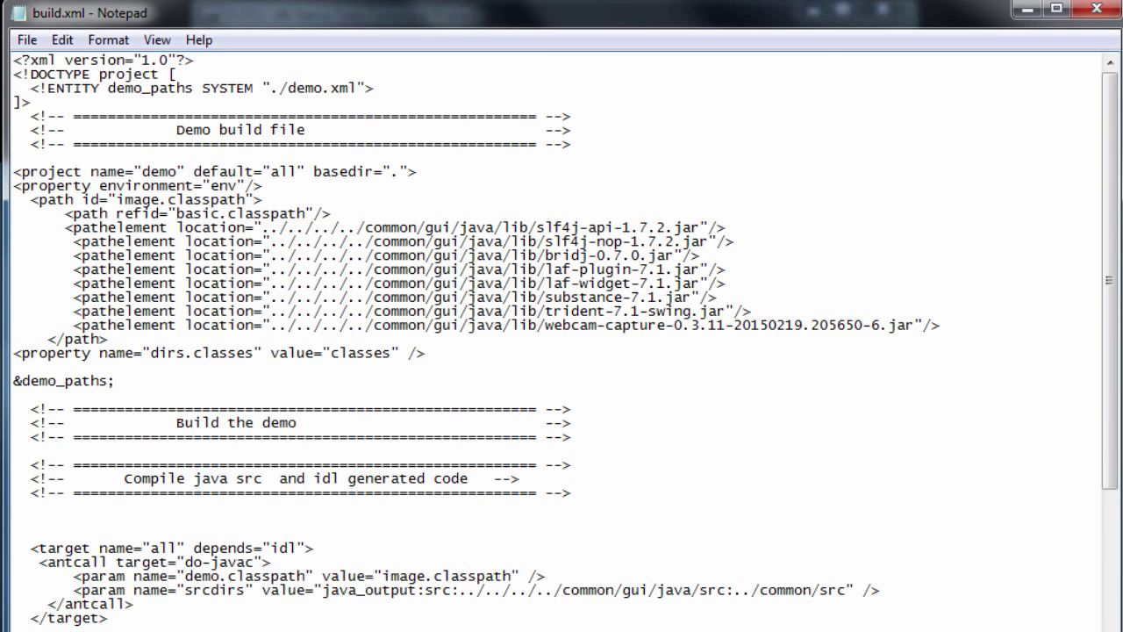
{"action": "scroll", "coordinate": [1114, 410], "scroll_direction": "down", "scroll_amount": 7}
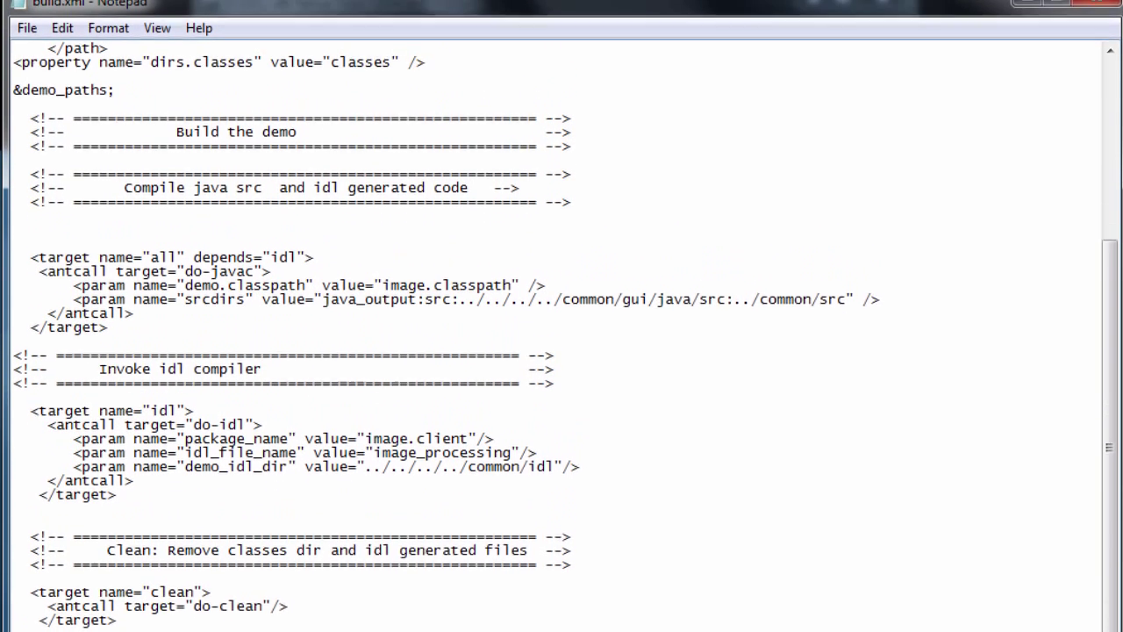
{"action": "left_click", "coordinate": [1097, 4]}
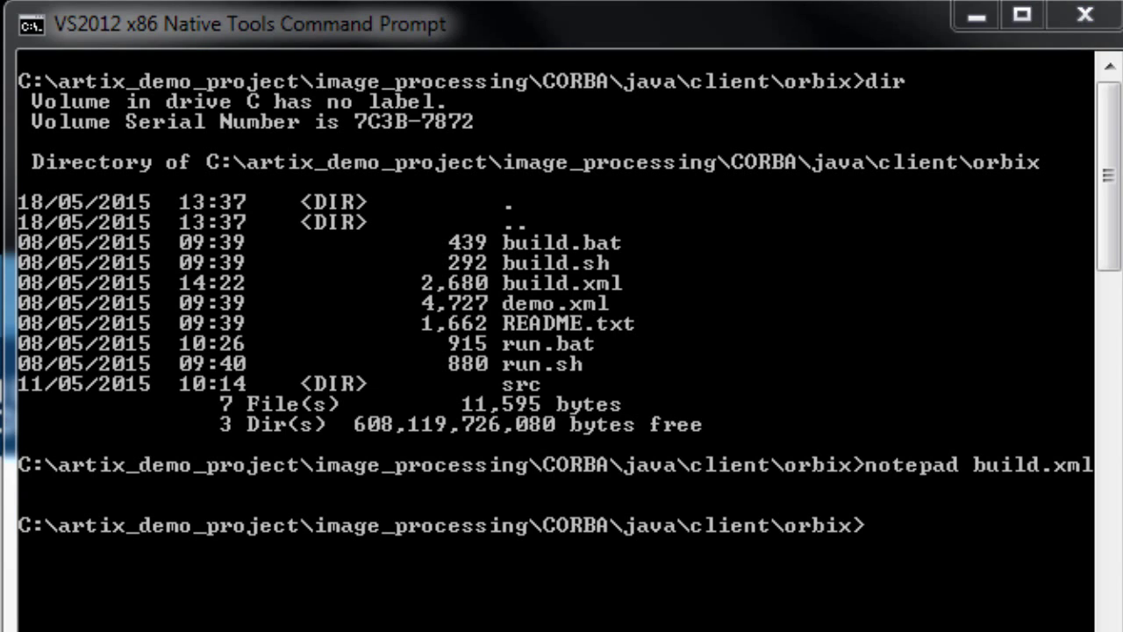
- Set ORBIX_HOME to c:\Program Files (x86)\Micro Focus\Orbix and JAVA_HOME to C:\Program Files (x86)\Java\jdk1.7.0_67
{"action": "right_click", "coordinate": [955, 519]}
{"action": "left_click", "coordinate": [1034, 615]}
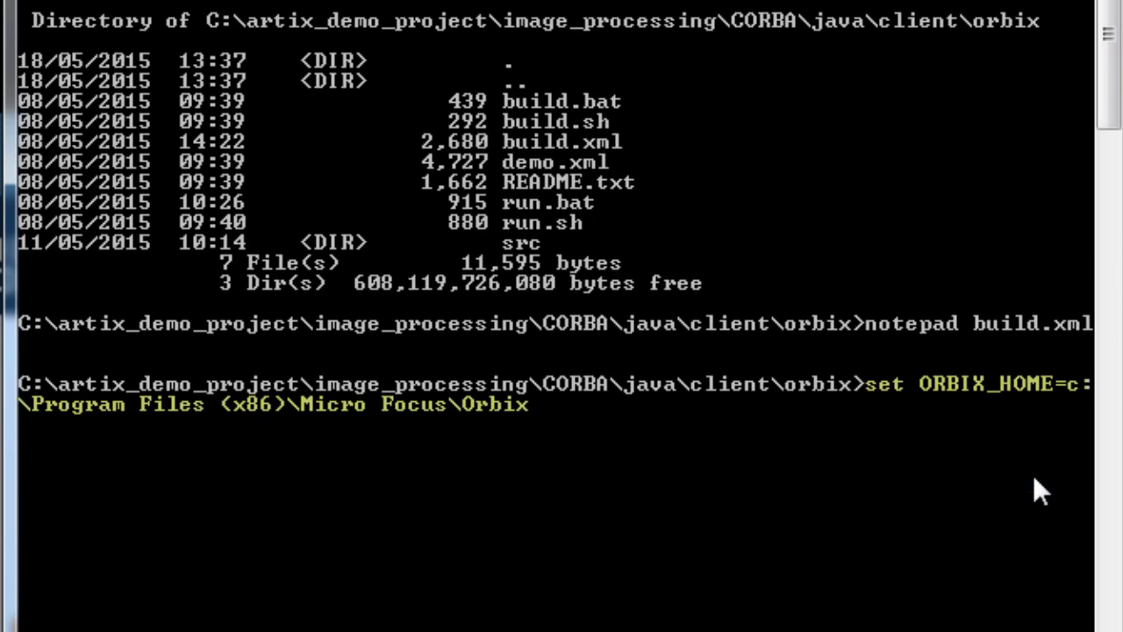
{"action": "key", "text": "Return"}
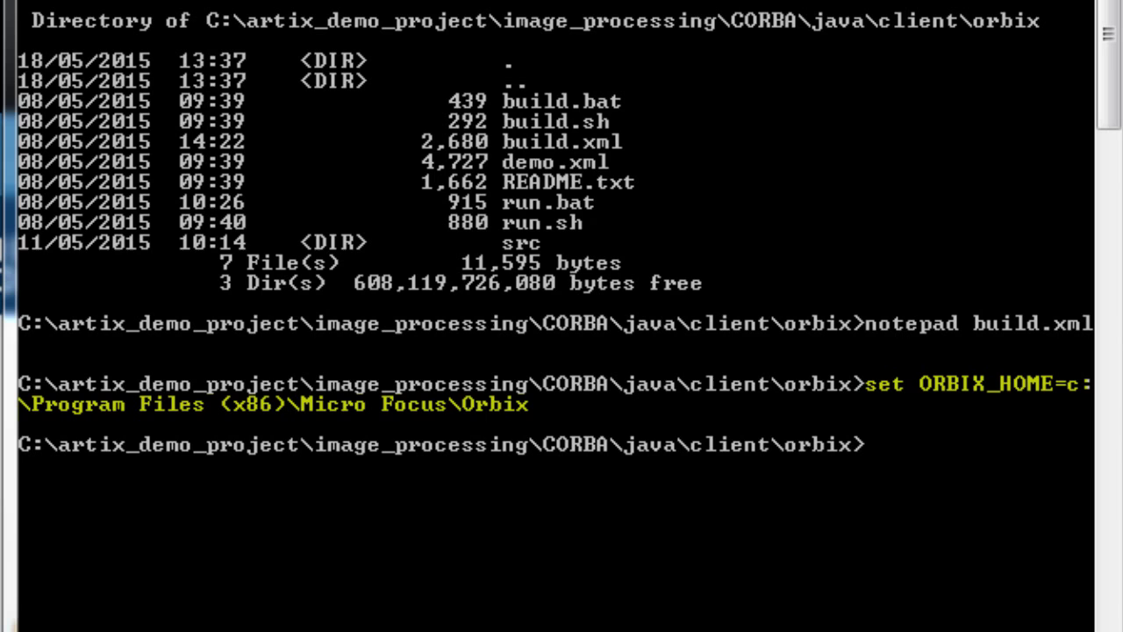
{"action": "right_click", "coordinate": [912, 446]}
{"action": "left_click", "coordinate": [1016, 549]}
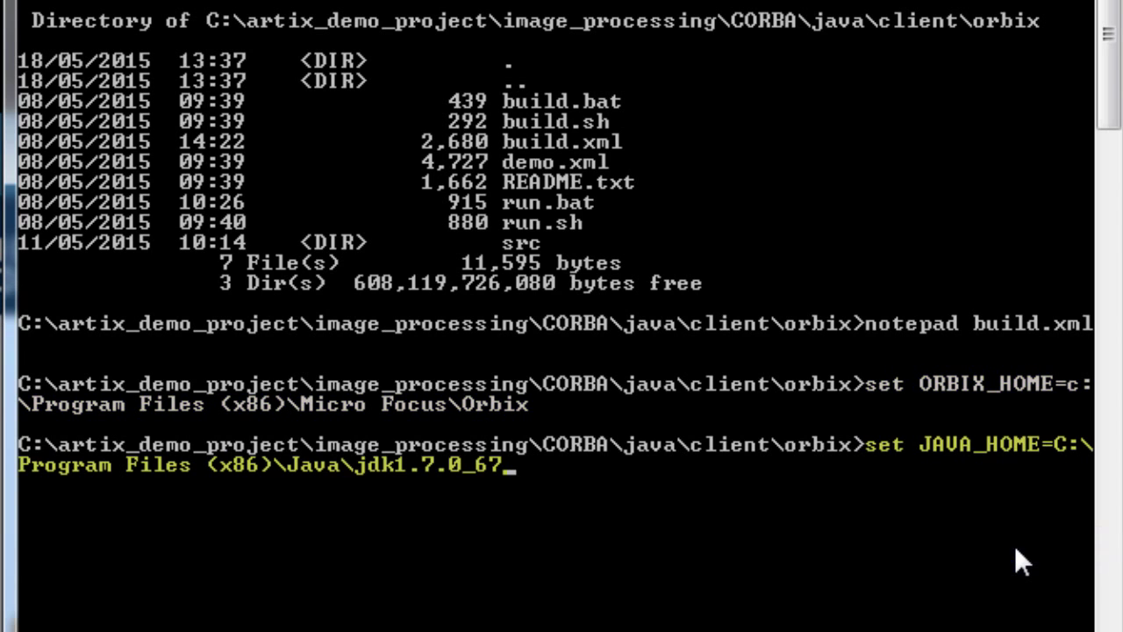
{"action": "key", "text": "Return"}
- Build the Java client with build.bat and start it with run.bat
{"action": "type", "text": "build.bat"}
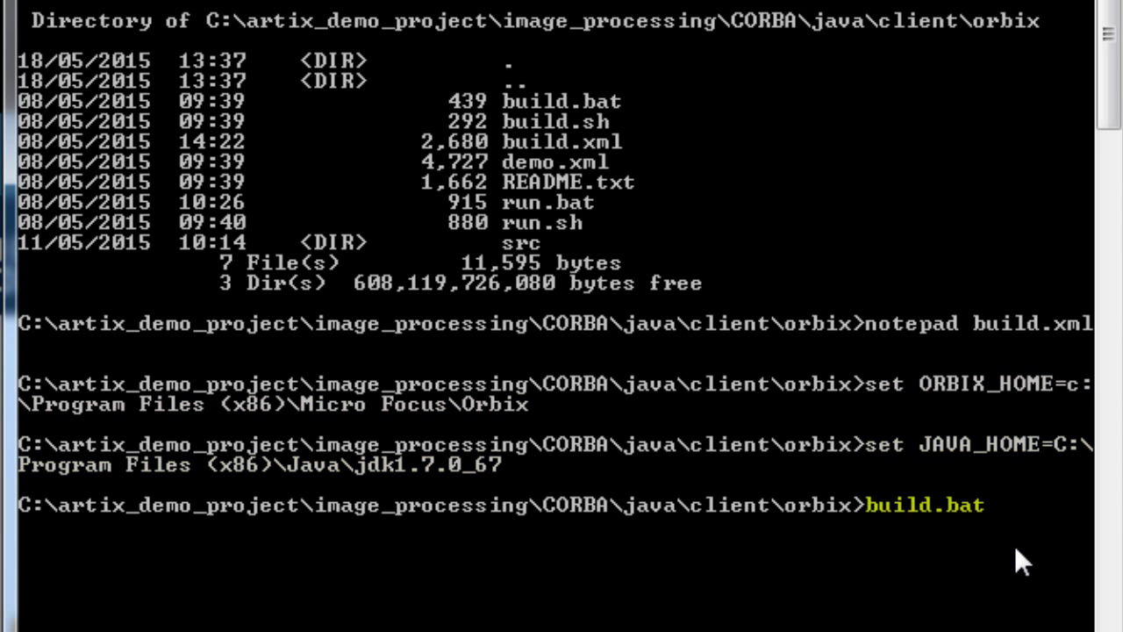
{"action": "key", "text": "Return"}
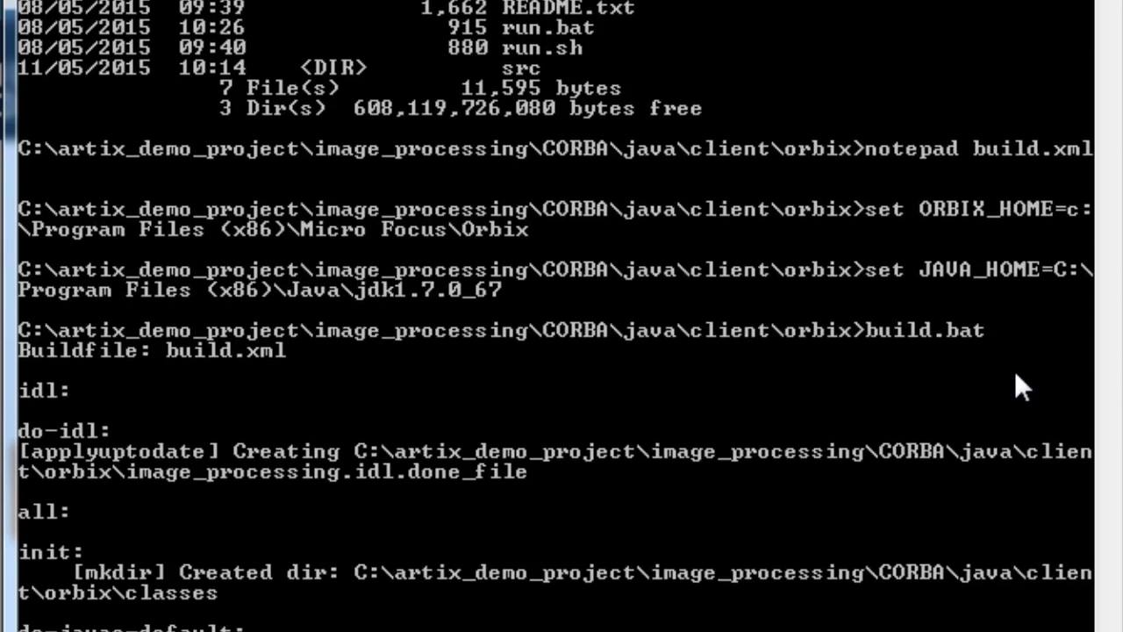
{"action": "type", "text": "run.bat"}
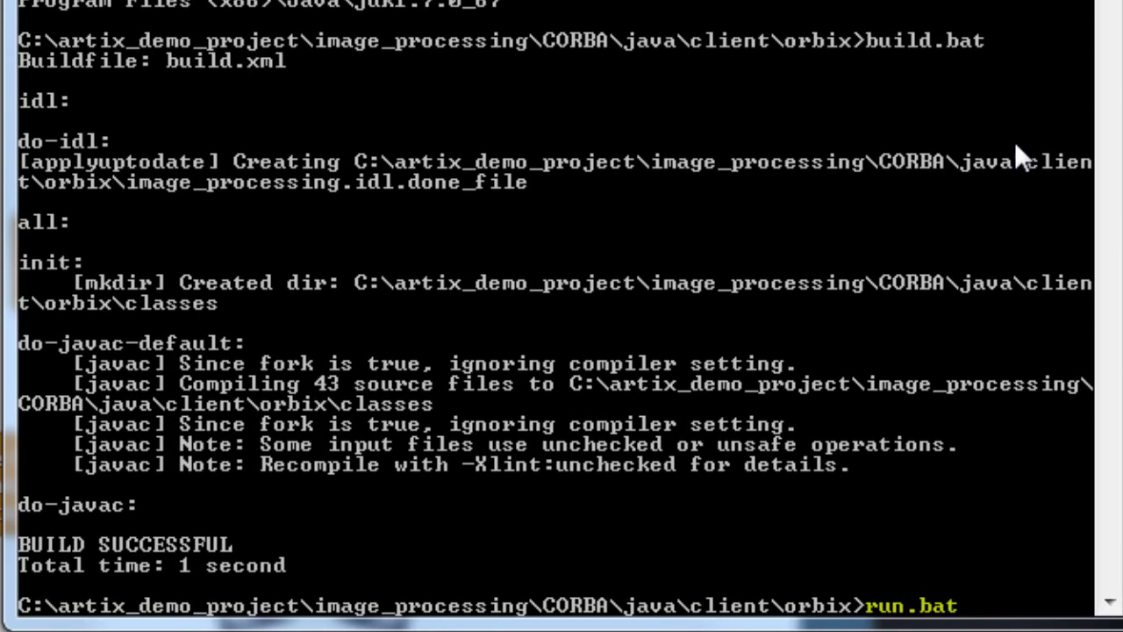
{"action": "key", "text": "Return"}
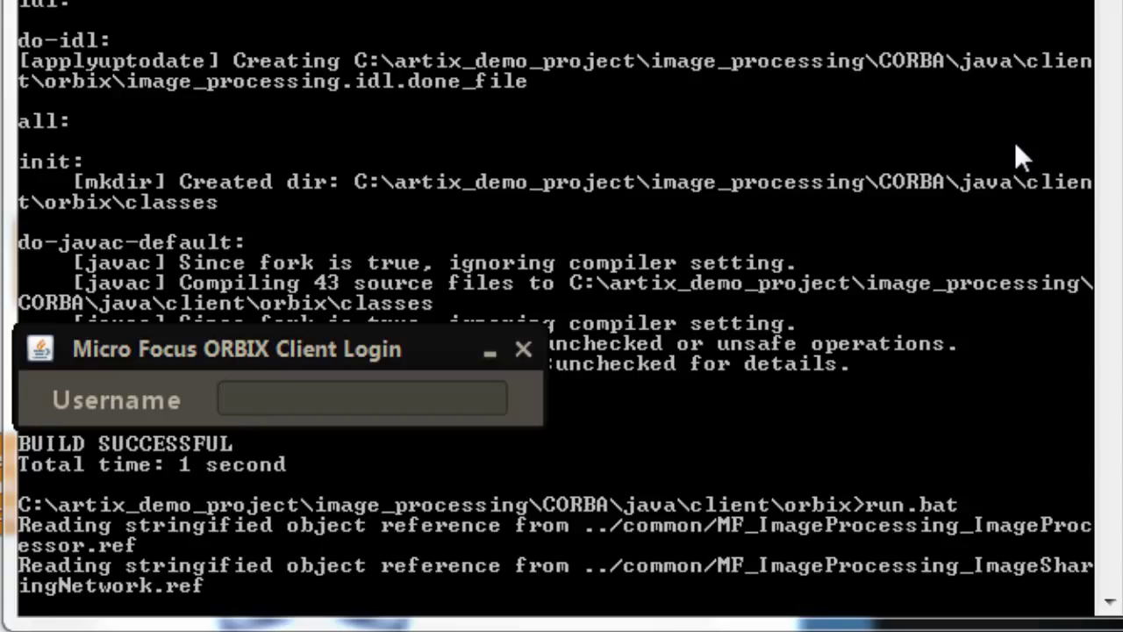
- Log in to the ORBIX client with the username orbix1 and dismiss the welcome message
{"action": "type", "text": "orbix1"}
{"action": "key", "text": "Return"}
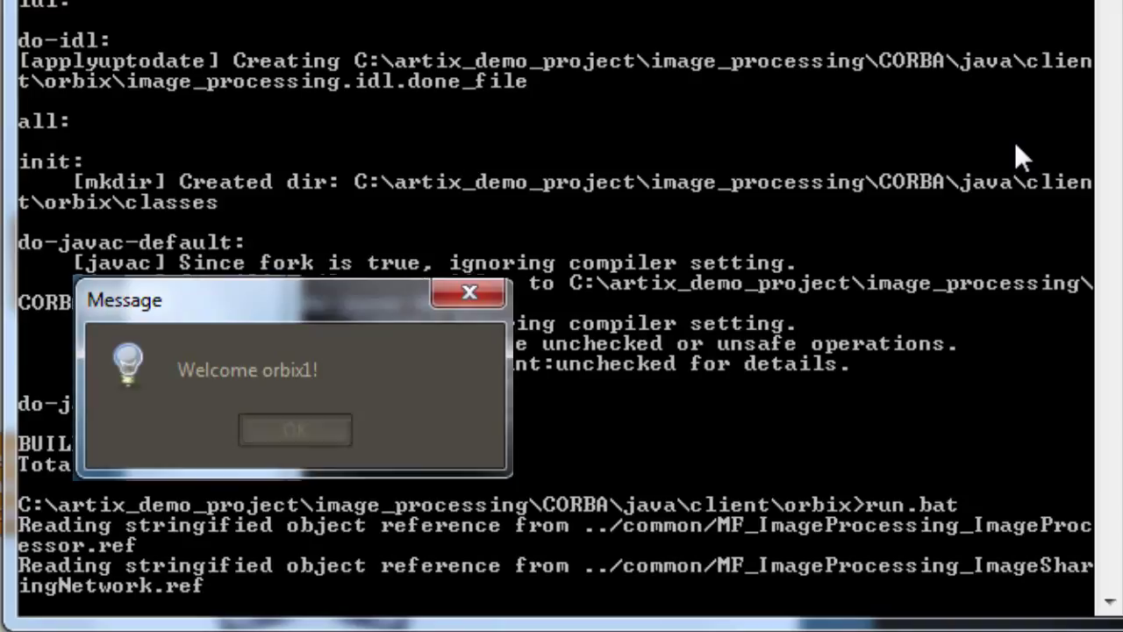
{"action": "key", "text": "Return"}
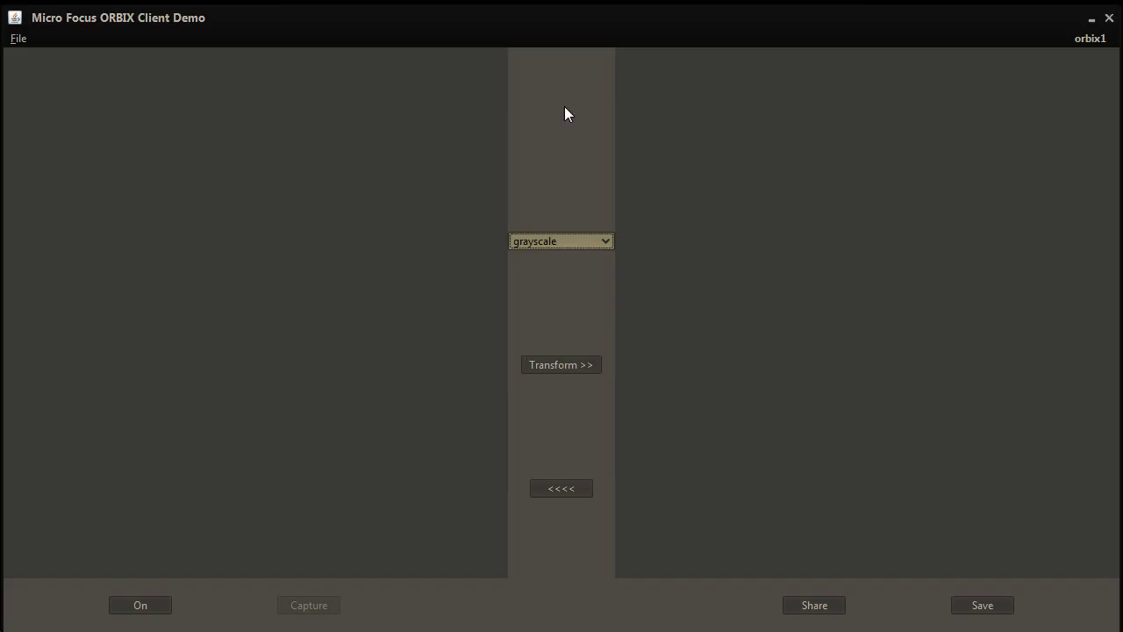
{"action": "left_click", "coordinate": [599, 243]}
{"action": "left_click", "coordinate": [600, 242]}
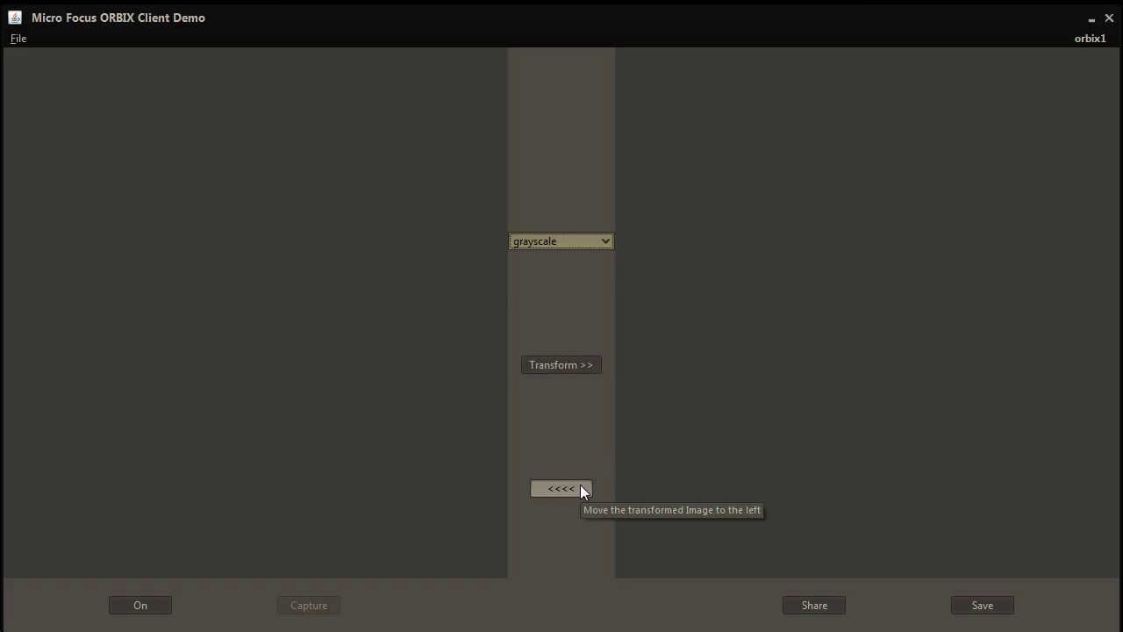
- Load the desert landscape picture from the Documents folder as the source image
{"action": "left_click", "coordinate": [17, 38]}
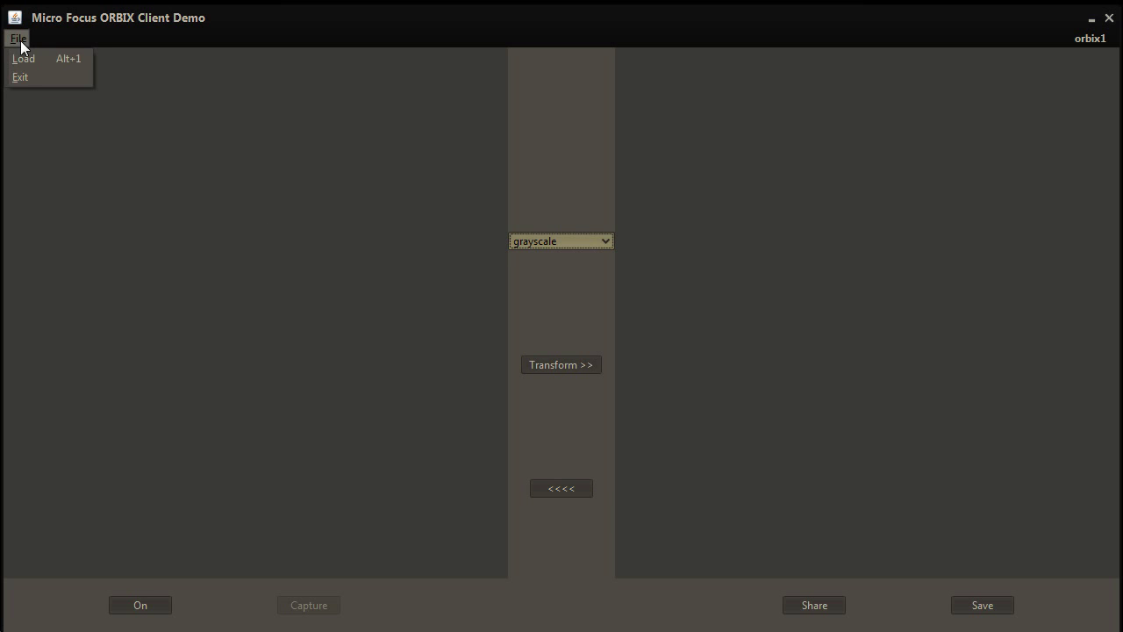
{"action": "left_click", "coordinate": [39, 61]}
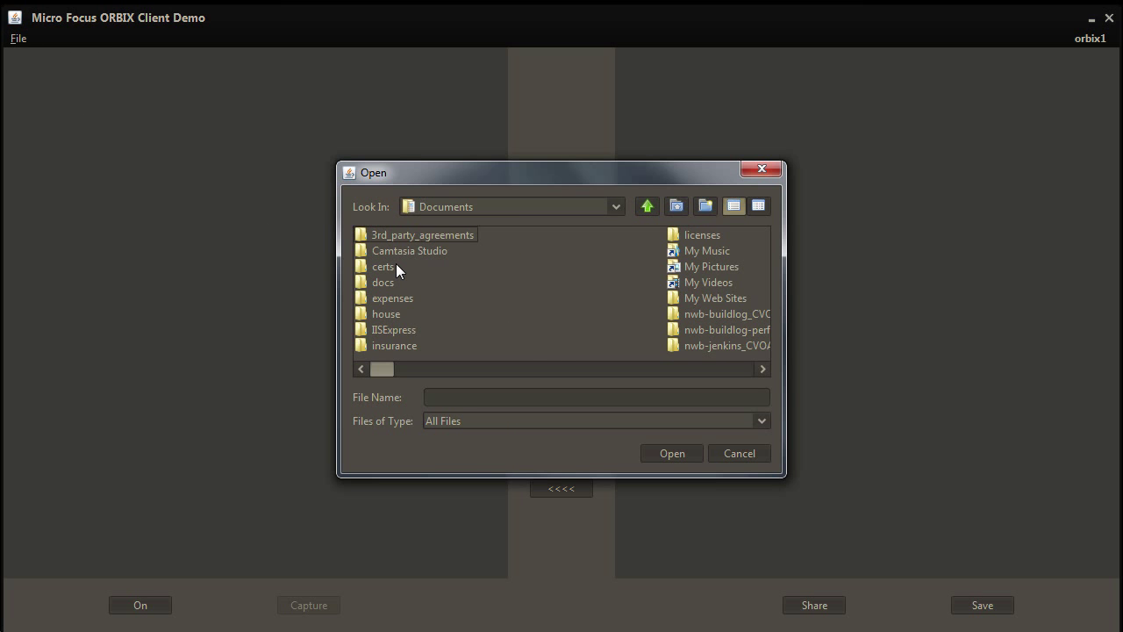
{"action": "key", "text": "d"}
{"action": "key", "text": "e"}
{"action": "key", "text": "s"}
{"action": "key", "text": "Return"}
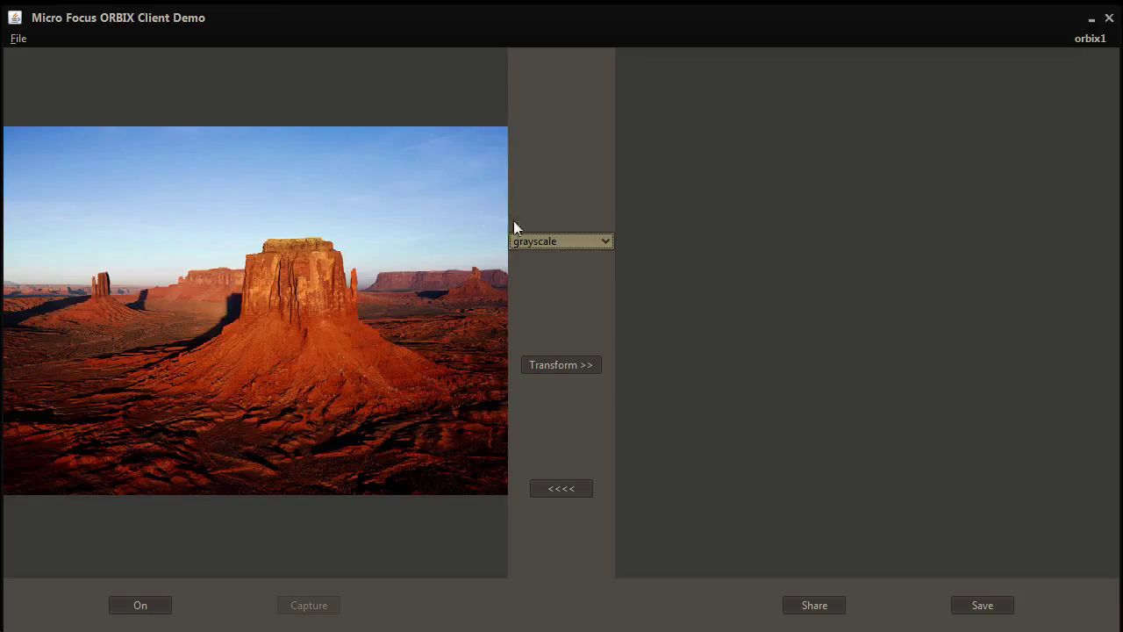
- Transform the desert picture to grayscale and move the transformed image over as the new source
{"action": "left_click", "coordinate": [579, 369]}
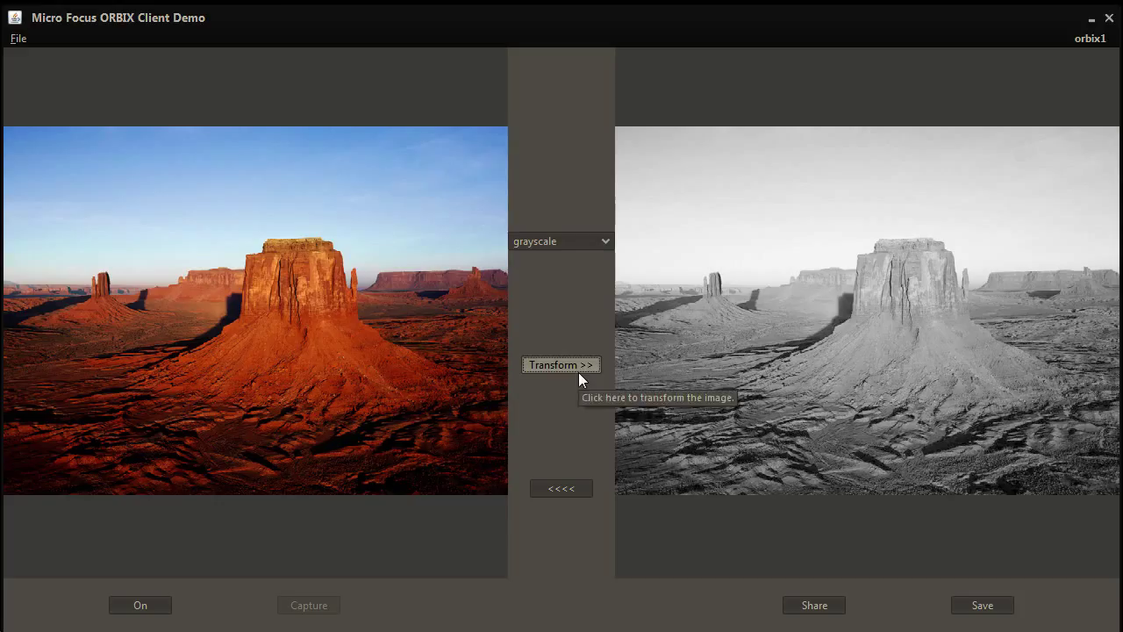
{"action": "left_click", "coordinate": [561, 484]}
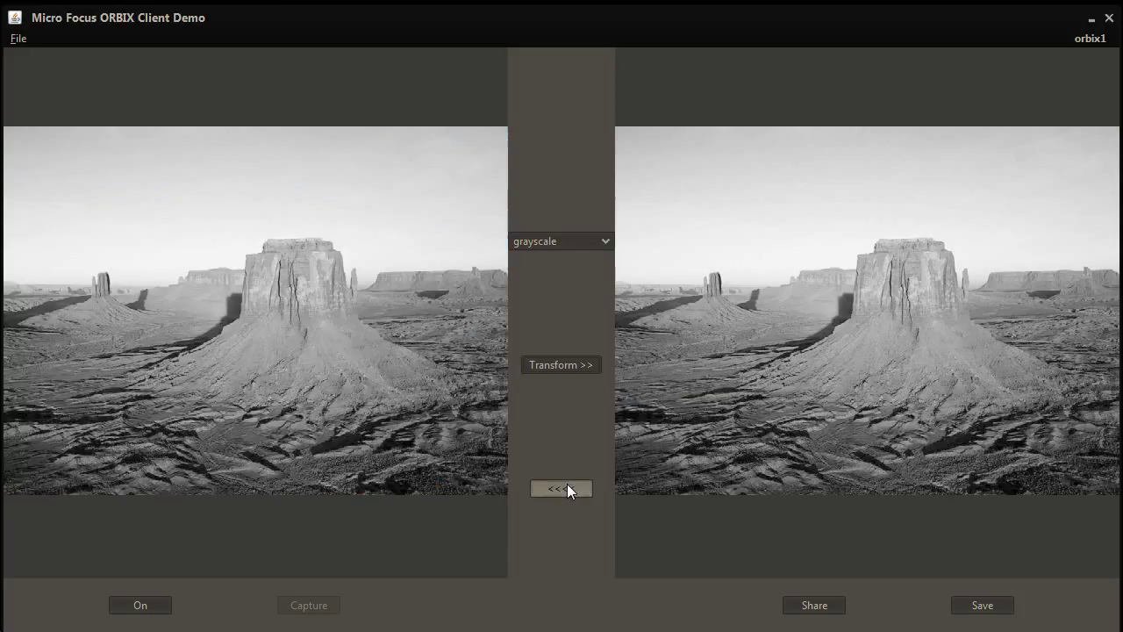
- Apply the flop transformation to the grayscale source image
{"action": "left_click", "coordinate": [556, 238]}
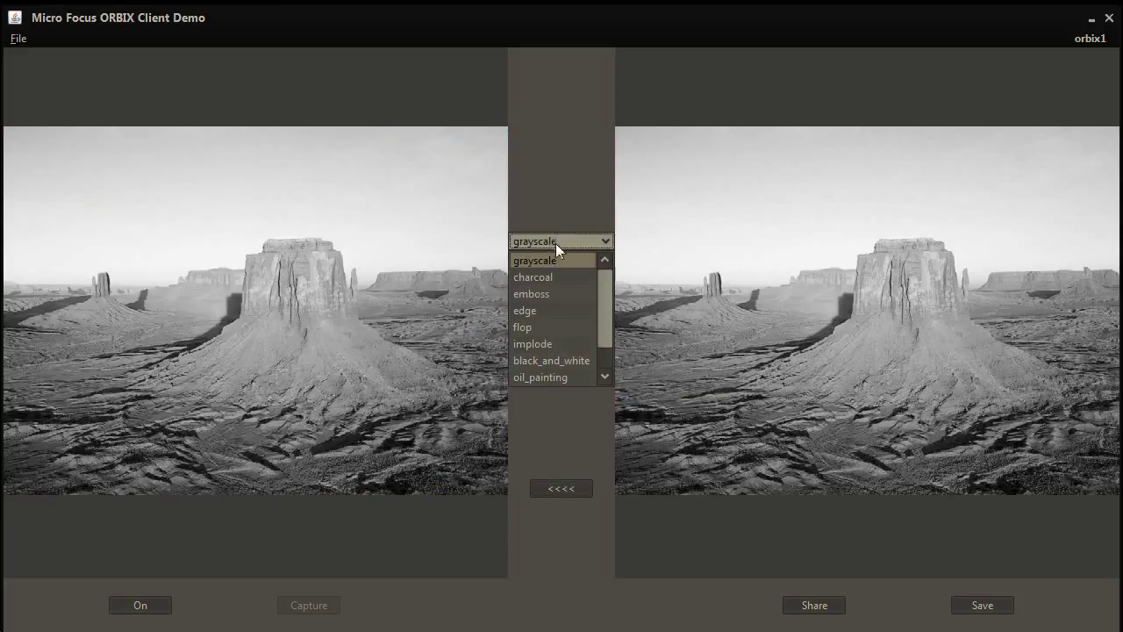
{"action": "left_click", "coordinate": [532, 326]}
{"action": "left_click", "coordinate": [563, 365]}
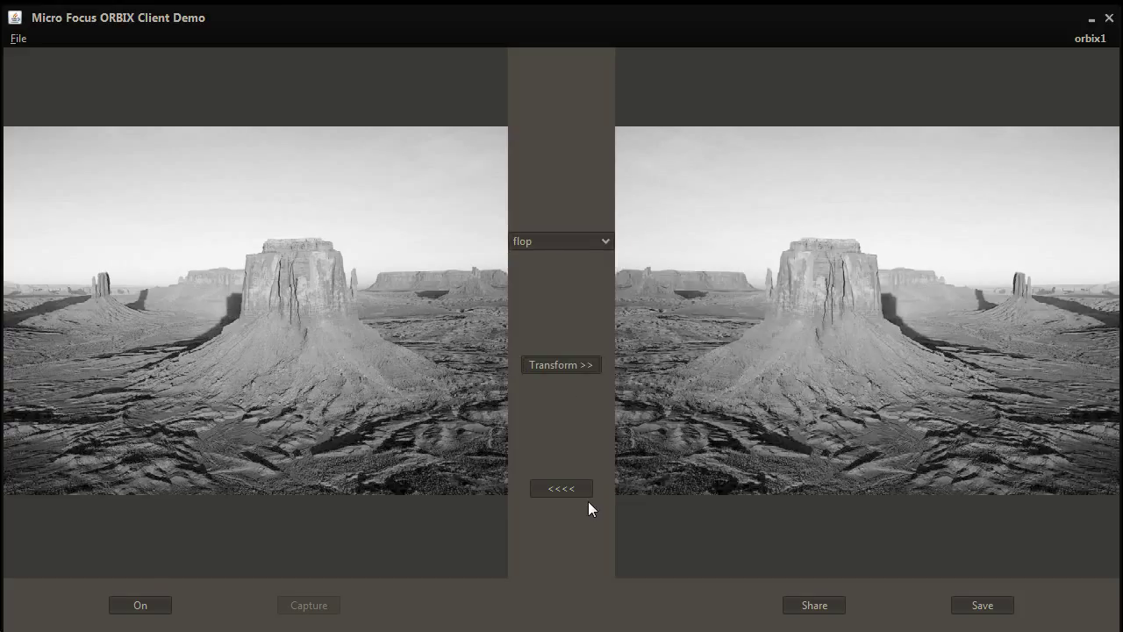
- Capture a picture from the webcam and apply the charcoal transformation to it
{"action": "left_click", "coordinate": [146, 607]}
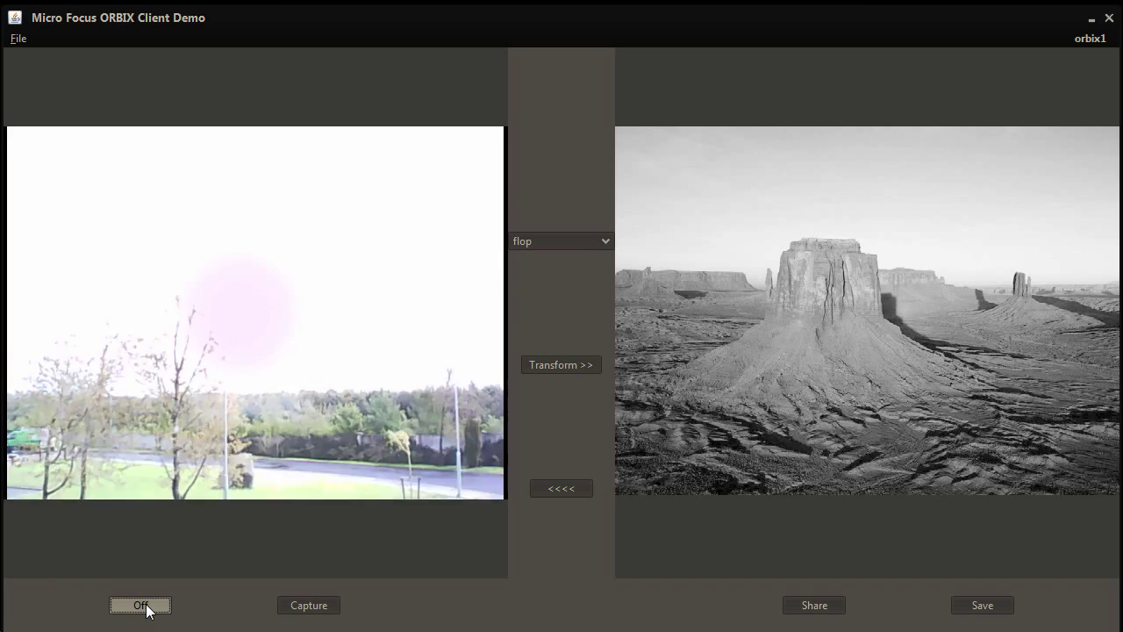
{"action": "left_click", "coordinate": [317, 604]}
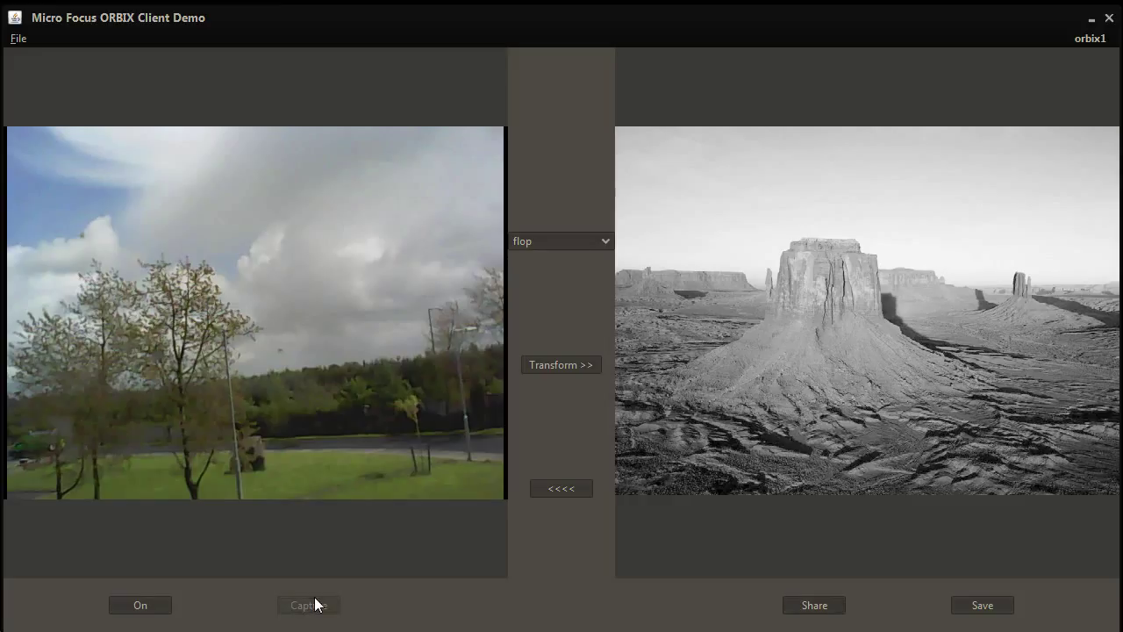
{"action": "left_click", "coordinate": [594, 241]}
{"action": "left_click", "coordinate": [548, 278]}
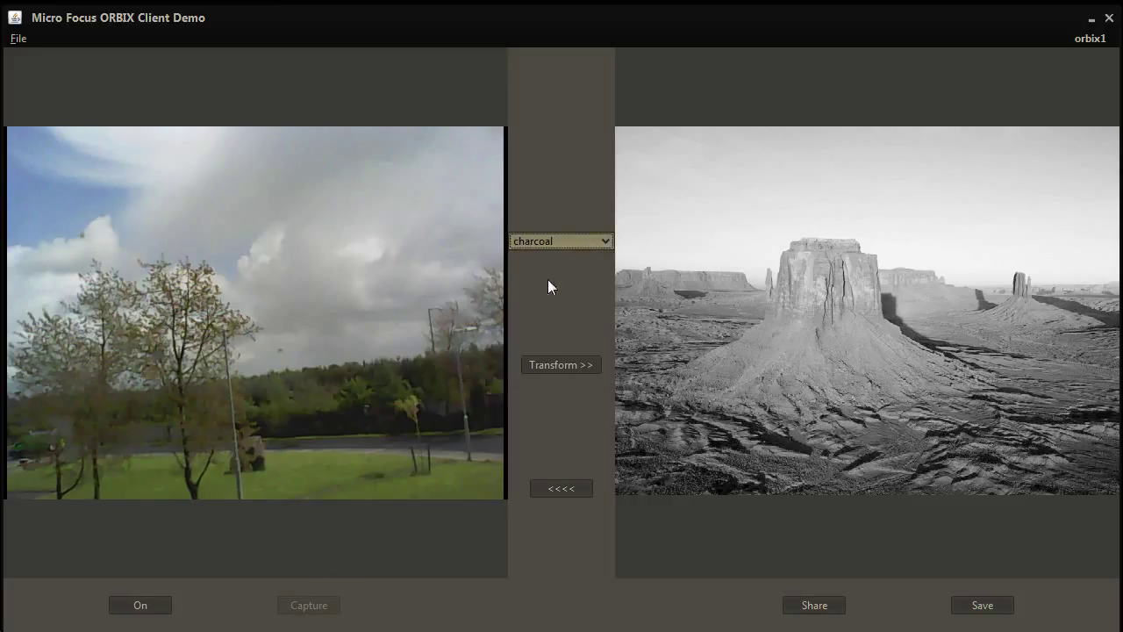
{"action": "left_click", "coordinate": [567, 364]}
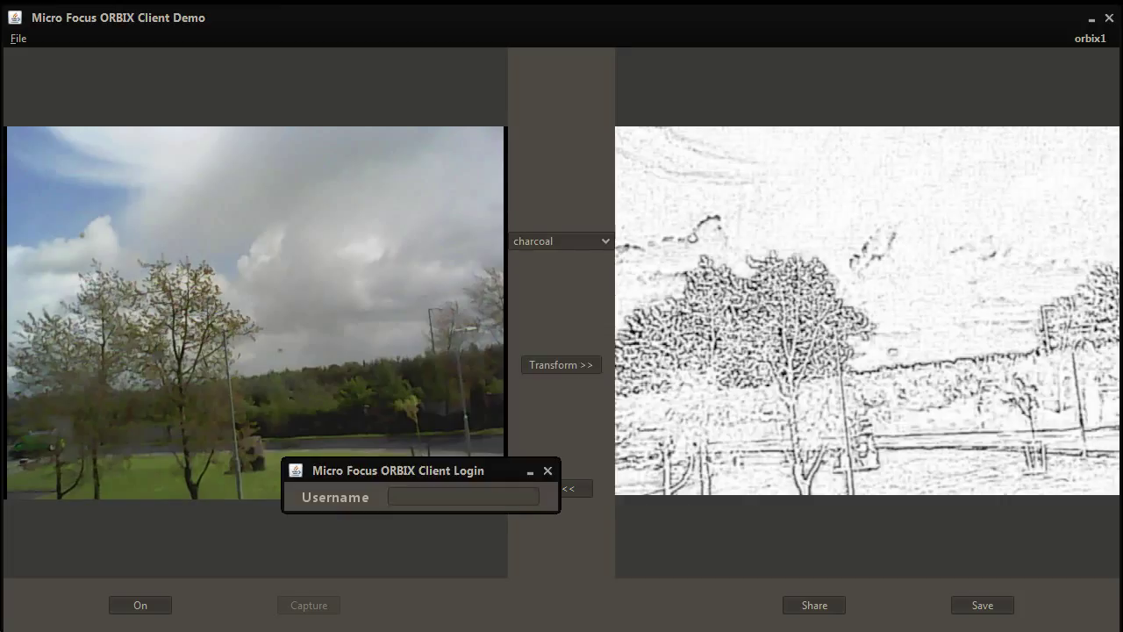
- Log in to a second client as orbix2 and minimize its window to return to the orbix1 client
{"action": "type", "text": "orbix2"}
{"action": "key", "text": "Return"}
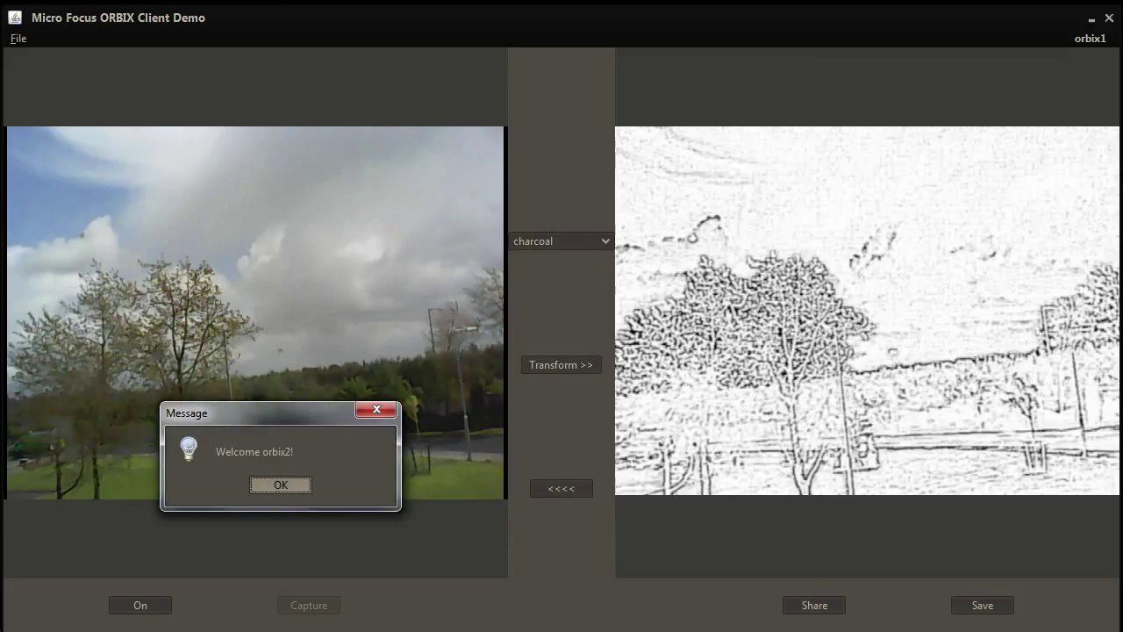
{"action": "left_click", "coordinate": [302, 479]}
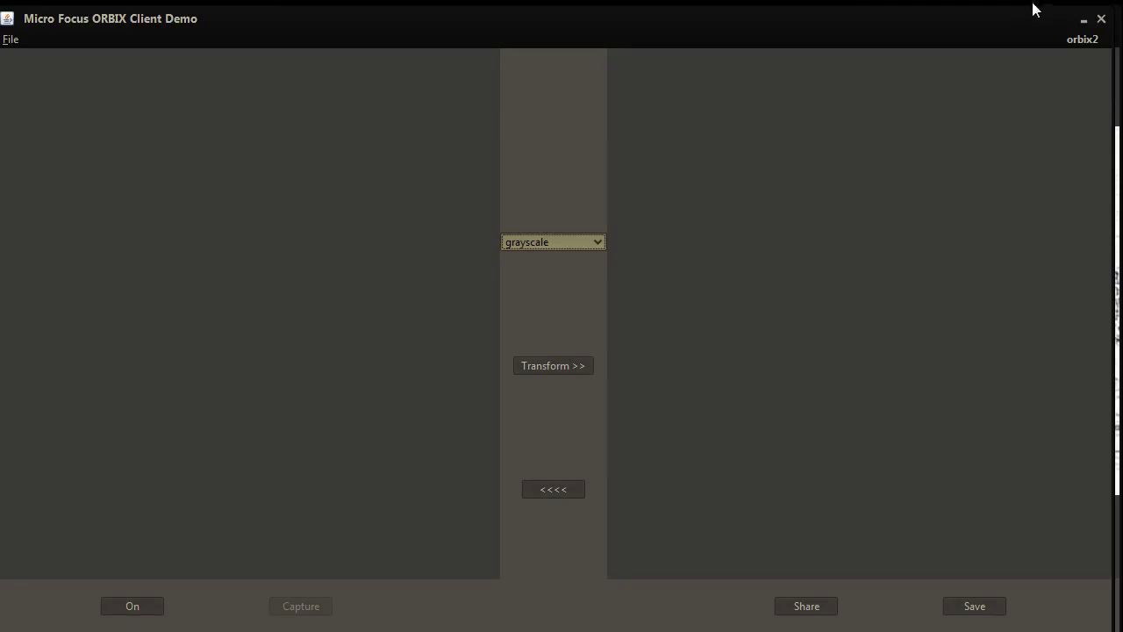
{"action": "left_click", "coordinate": [1084, 18]}
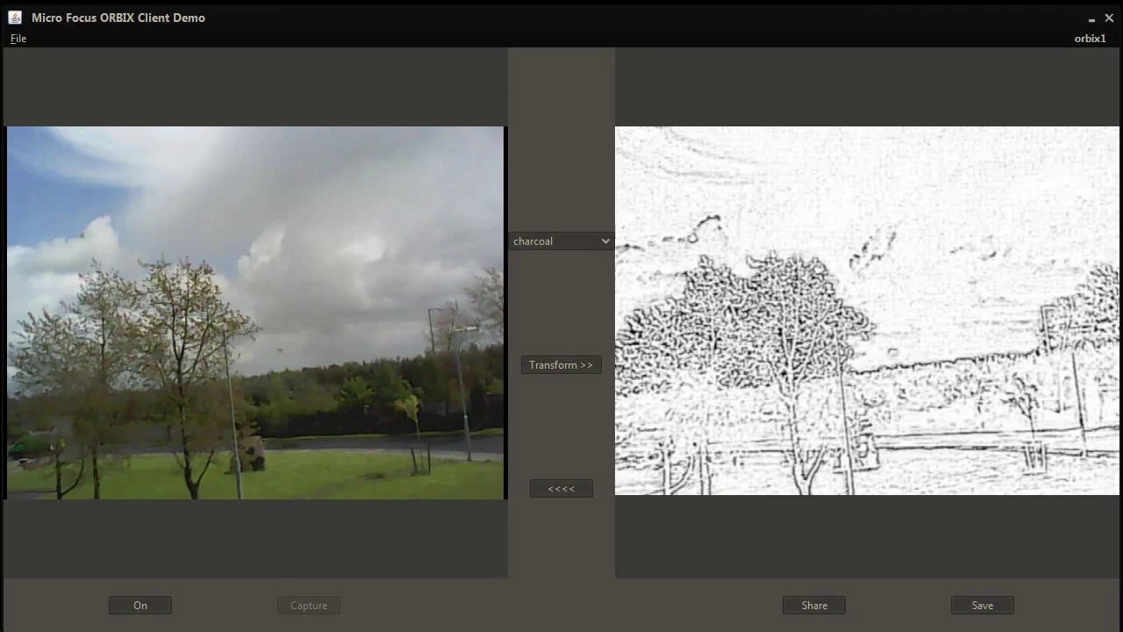
- Share the charcoal image with user orbix2 and minimize the orbix1 client to show the orbix2 window
{"action": "left_click", "coordinate": [815, 607]}
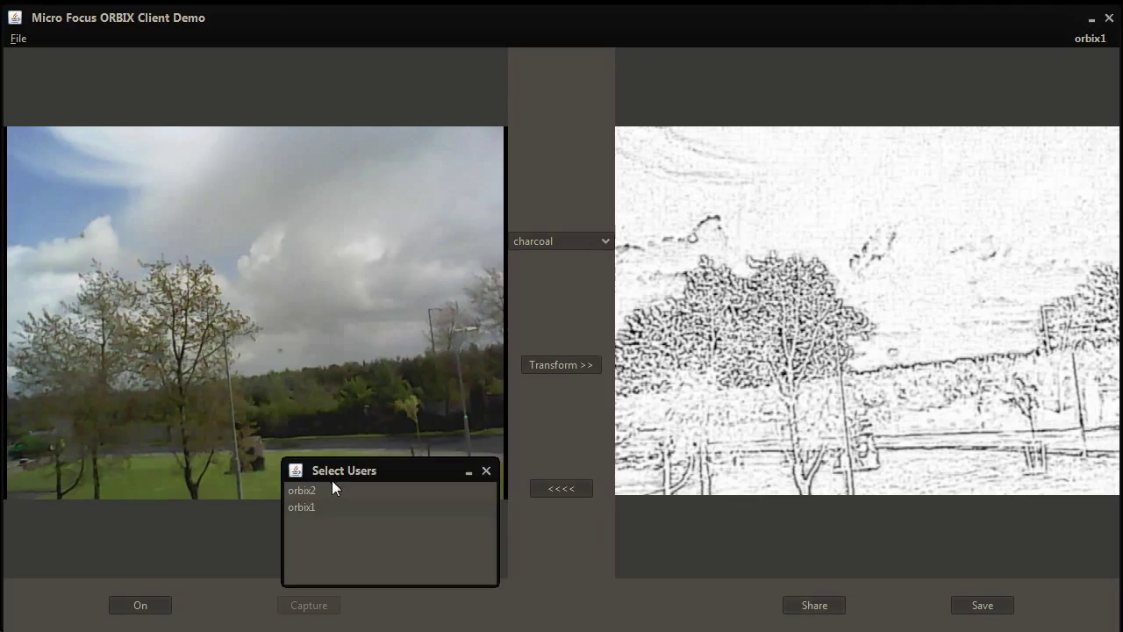
{"action": "double_click", "coordinate": [307, 495]}
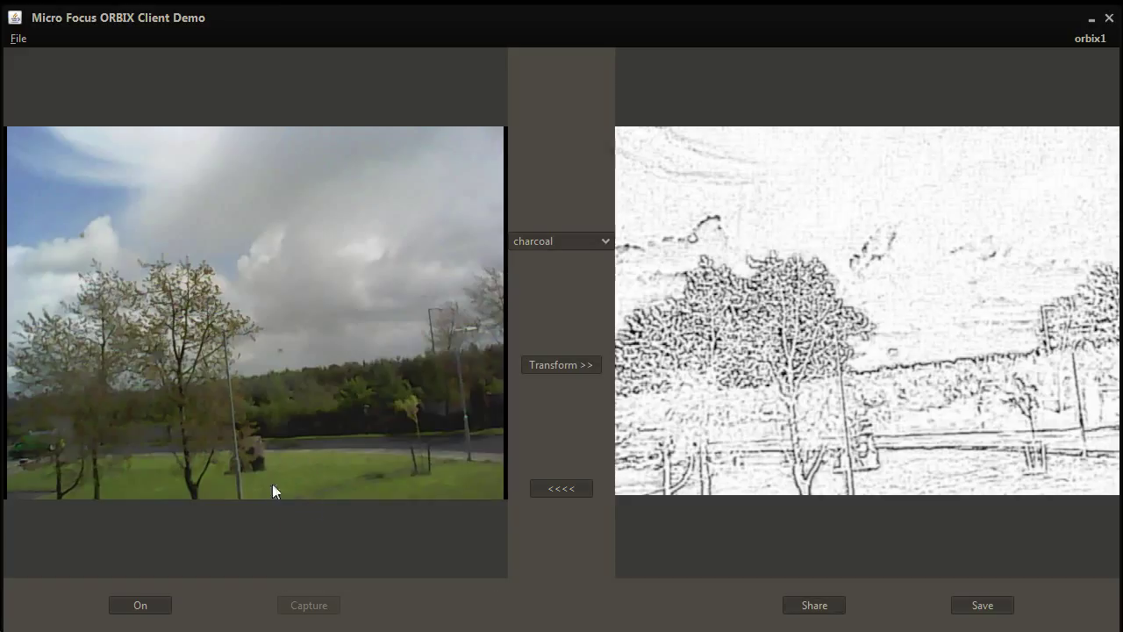
{"action": "left_click", "coordinate": [450, 208]}
{"action": "left_click", "coordinate": [1092, 11]}
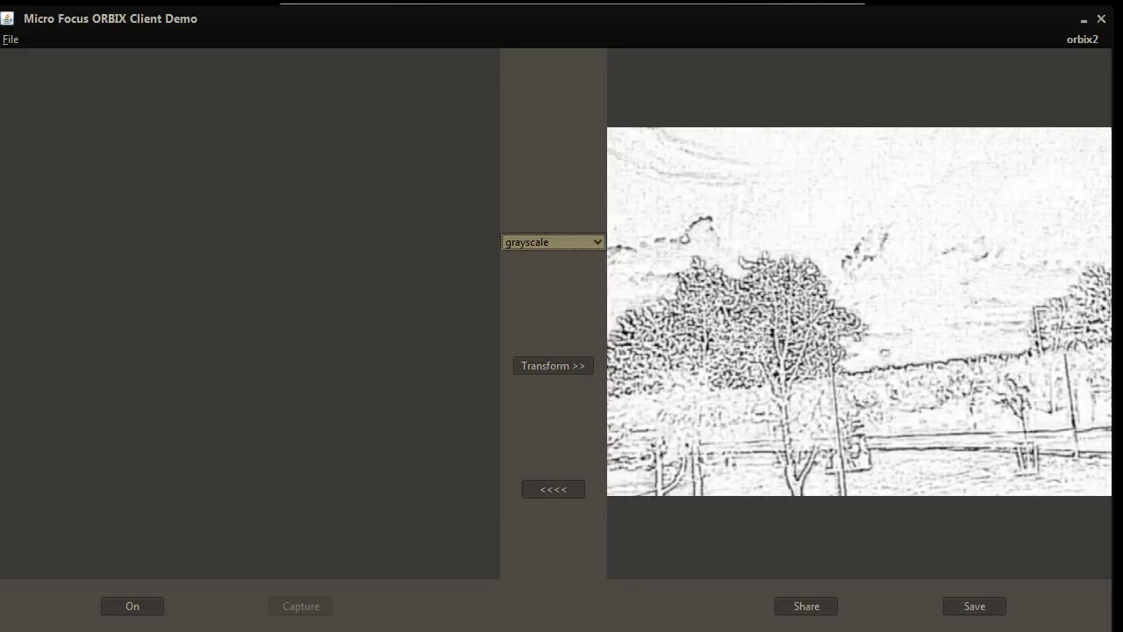
- Save the image received by orbix2 as orbix.jpg in the Documents folder
{"action": "left_click", "coordinate": [971, 607]}
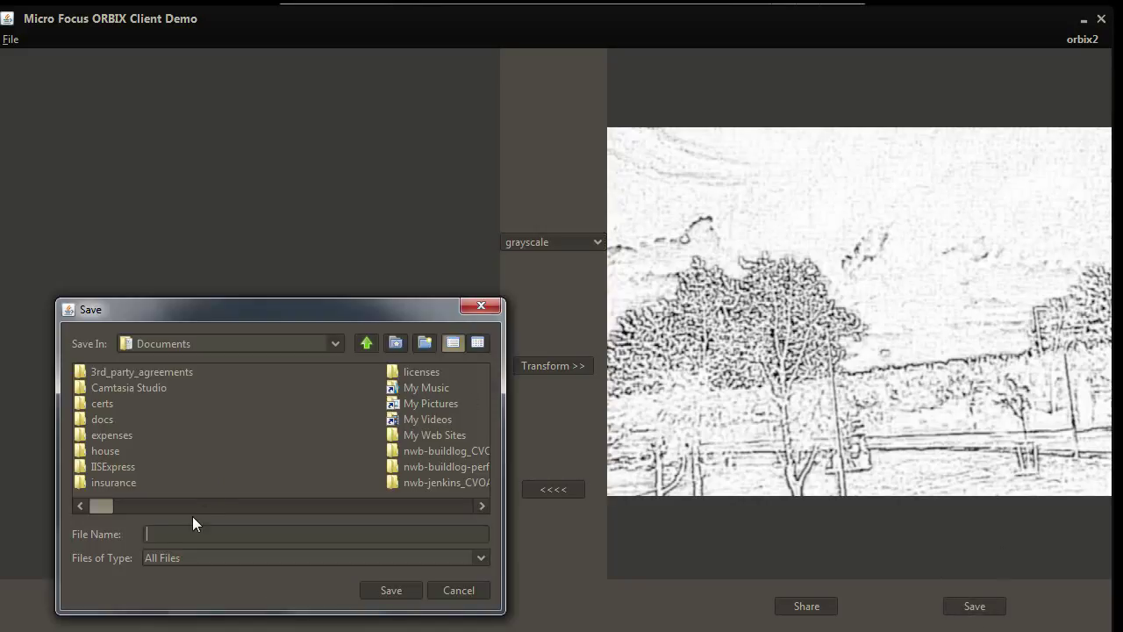
{"action": "type", "text": "orbix.jpg"}
{"action": "left_click", "coordinate": [391, 590]}
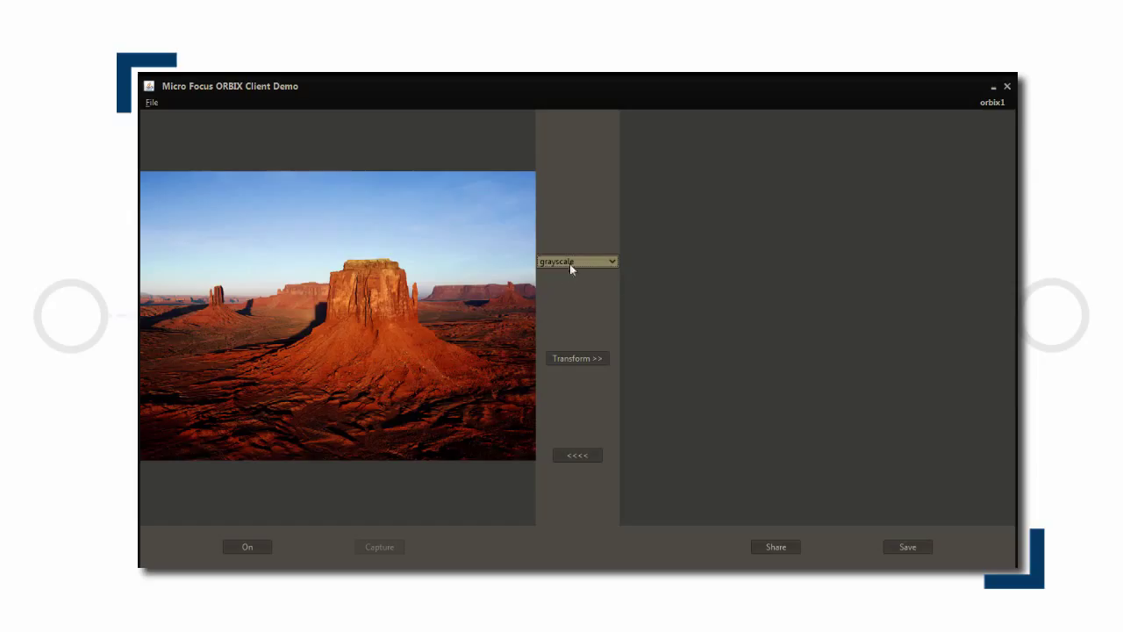
- Transform the loaded desert picture to grayscale in the orbix1 client and use the result as the source image
{"action": "left_click", "coordinate": [590, 361]}
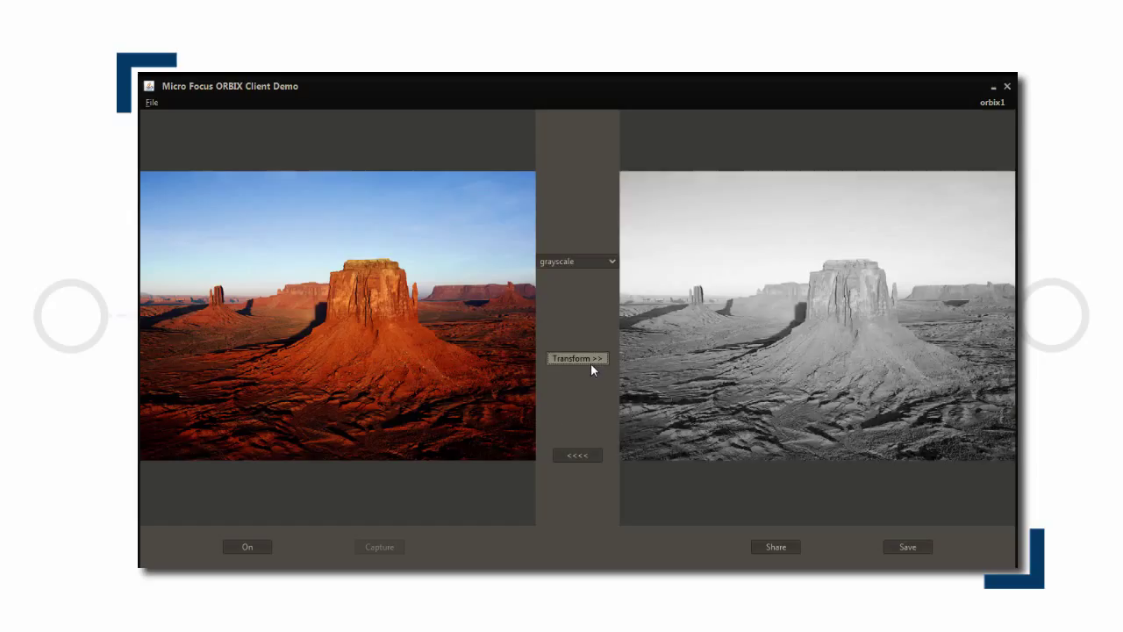
{"action": "left_click", "coordinate": [581, 453]}
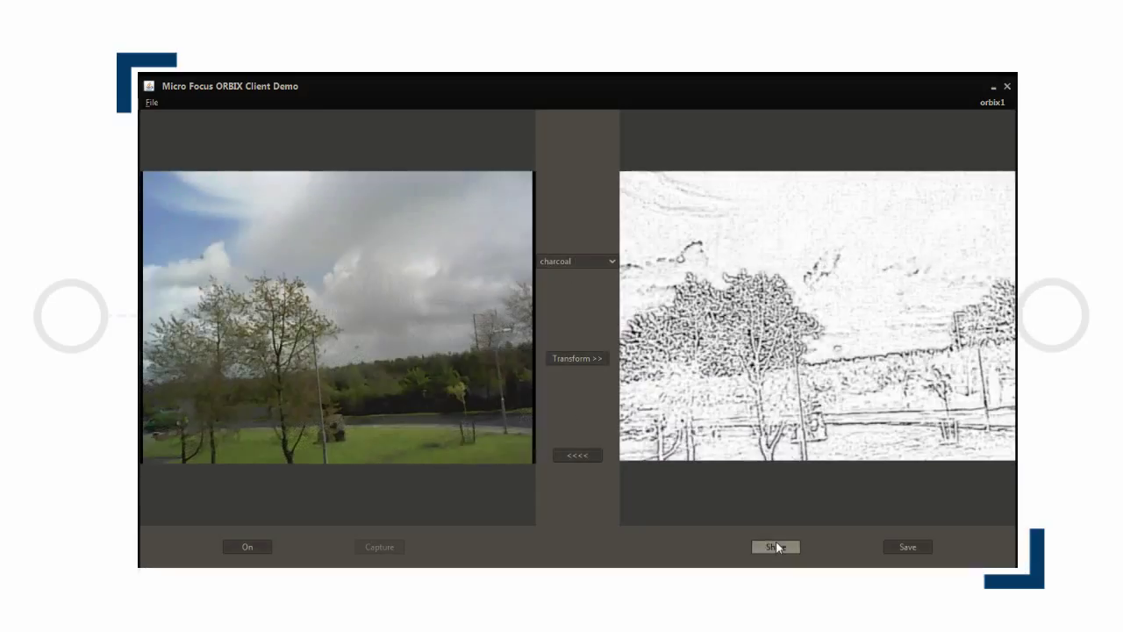
- Share the charcoal webcam image from orbix1 with orbix2 and switch to the orbix2 client window
{"action": "left_click", "coordinate": [776, 547]}
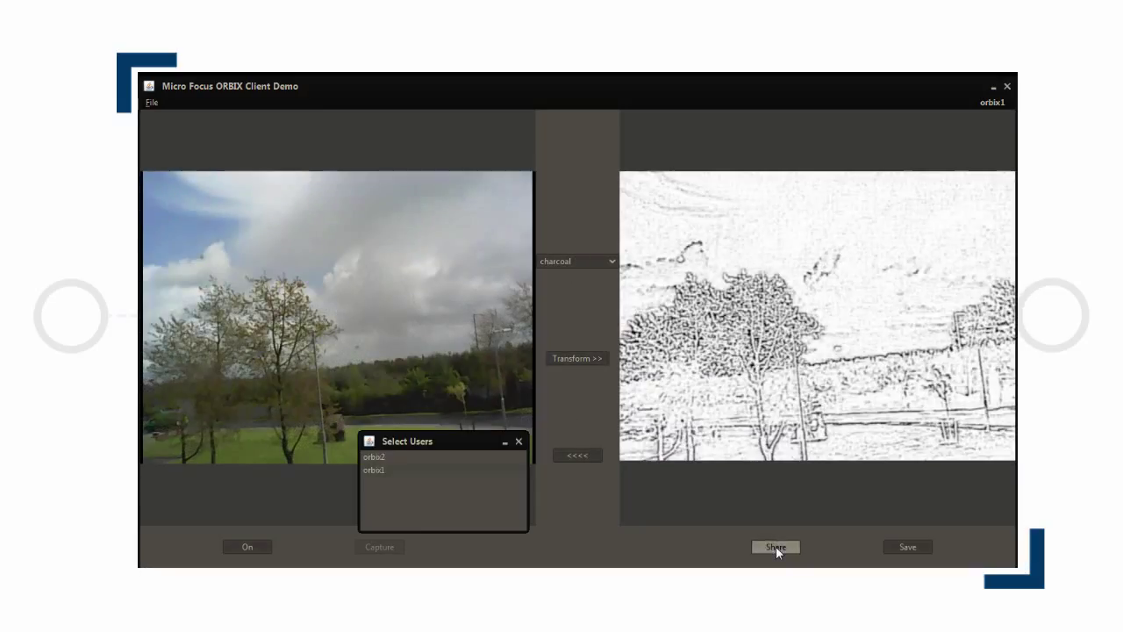
{"action": "left_click", "coordinate": [379, 461]}
{"action": "left_click", "coordinate": [483, 234]}
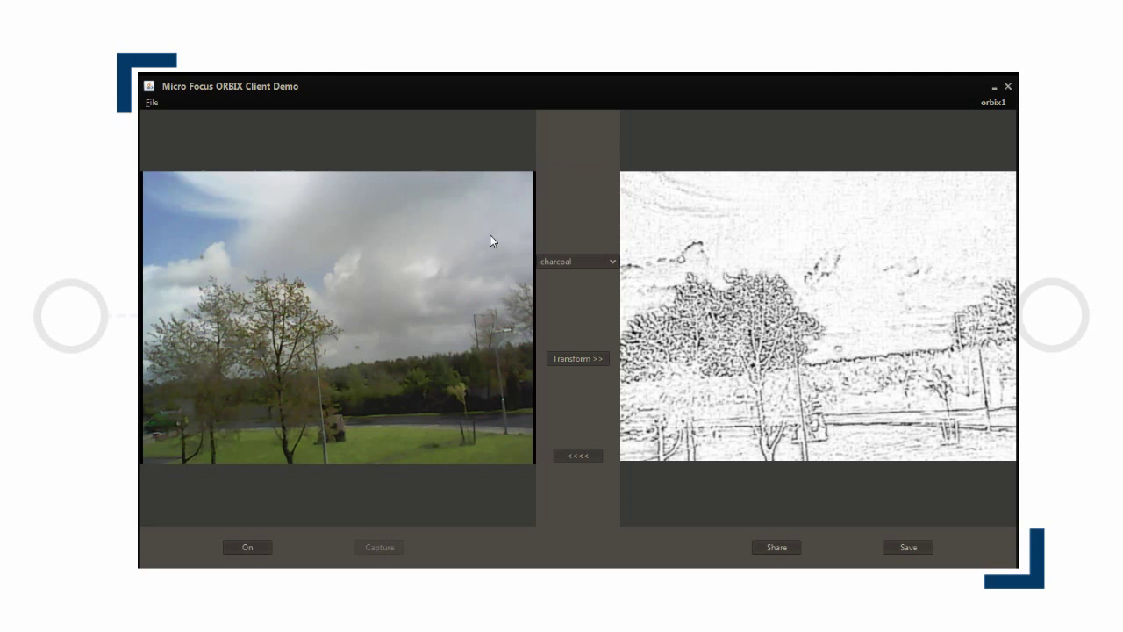
{"action": "left_click", "coordinate": [994, 87]}
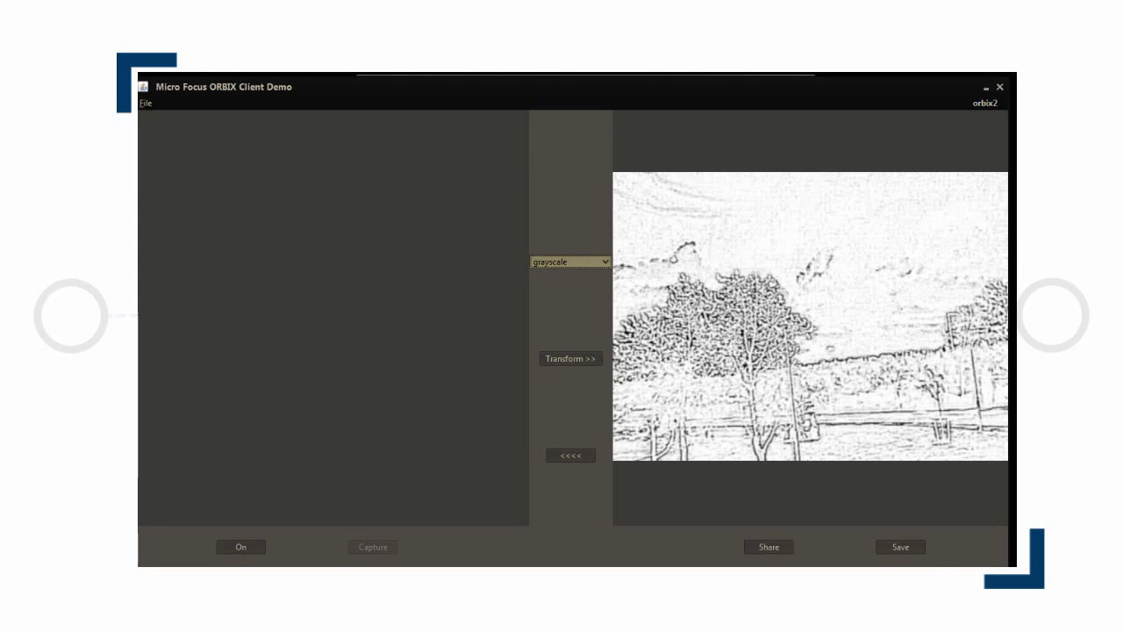